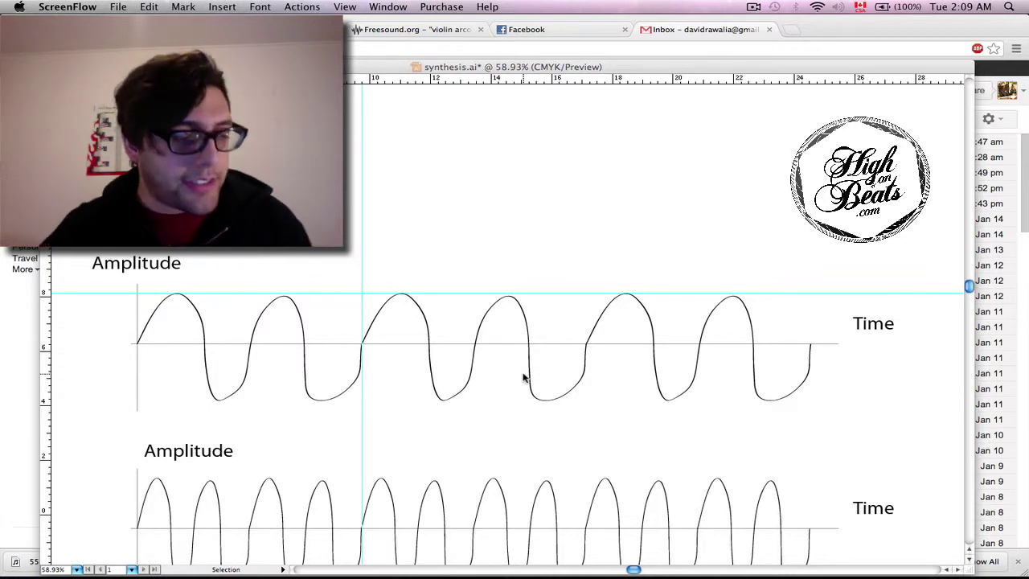
# Bring the Ableton Live synthesis set, with Operator feeding a Spectrum analyzer, to the front.
pyautogui.moveTo(372, 560)
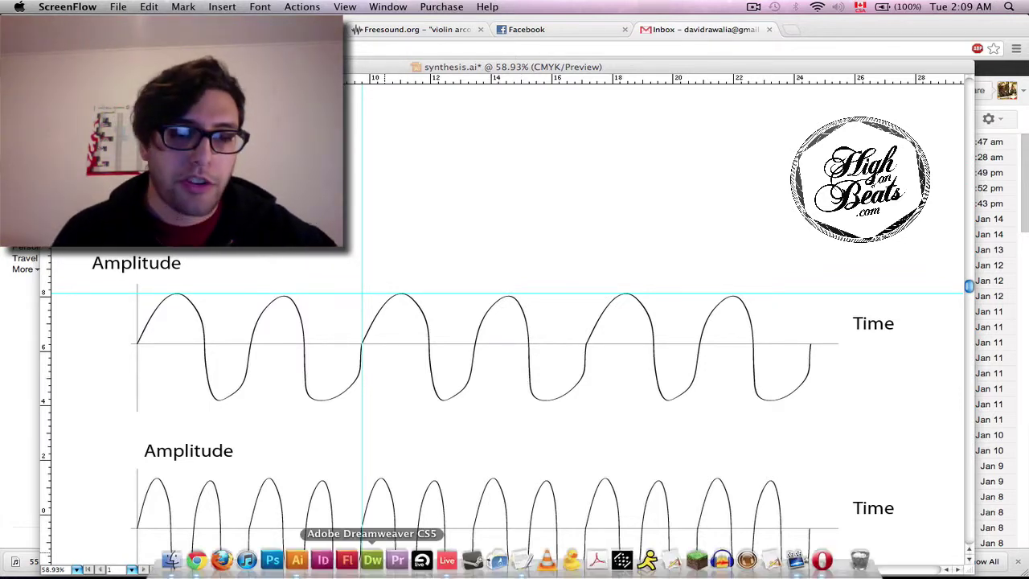
pyautogui.click(443, 560)
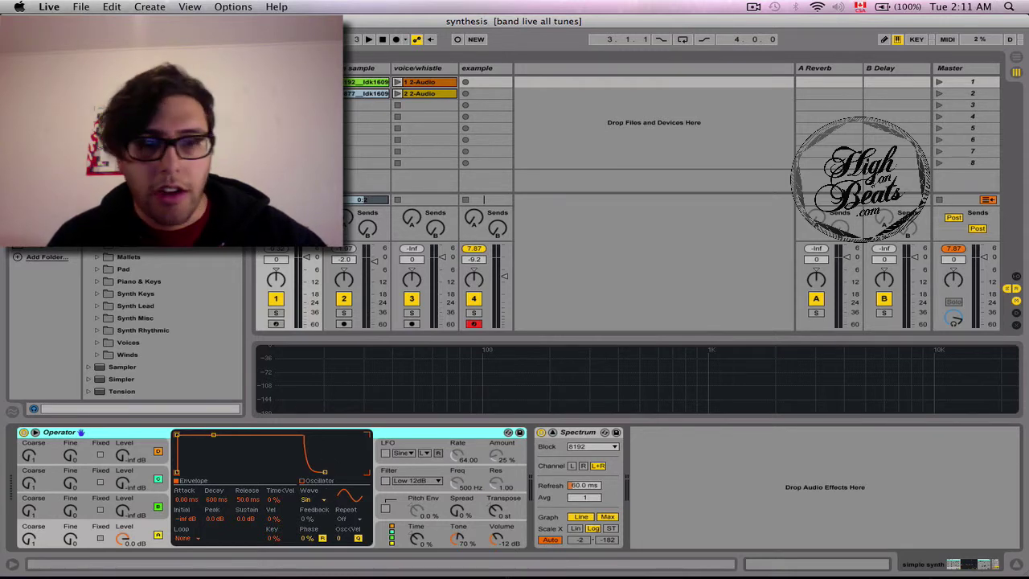
# Return to the synthesis.ai waveform diagrams in Illustrator.
pyautogui.click(303, 570)
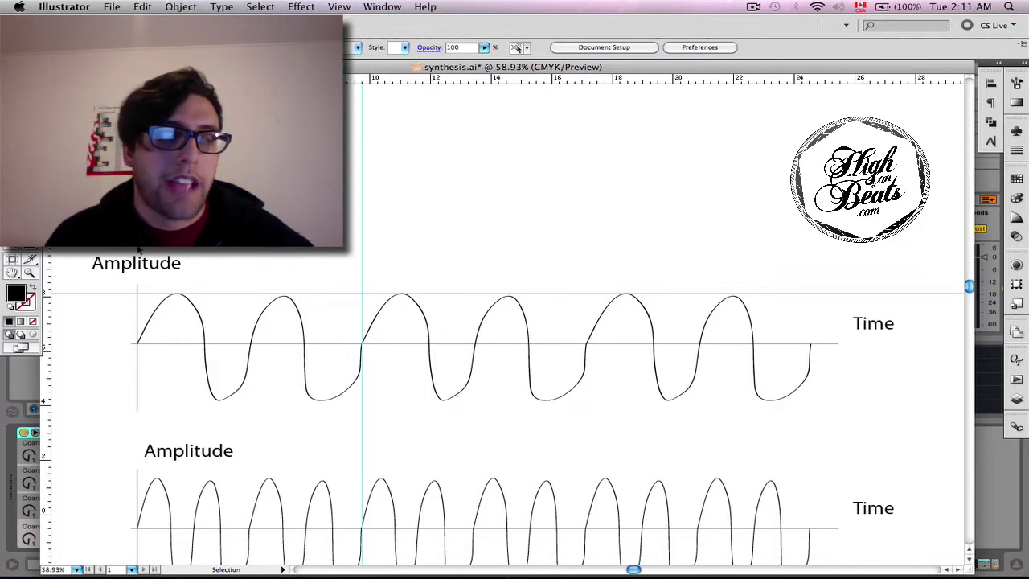
pyautogui.click(158, 317)
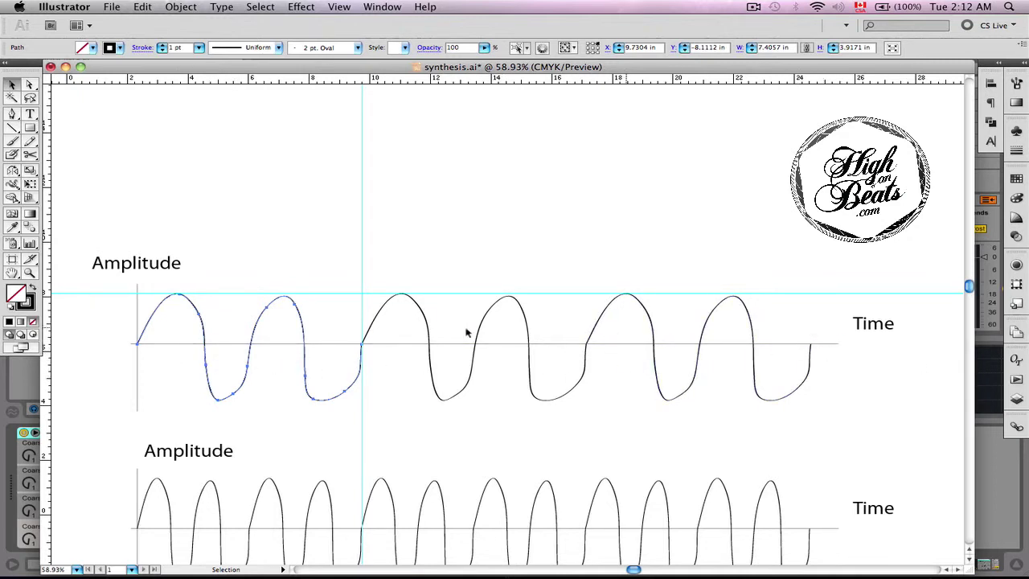
pyautogui.click(165, 338)
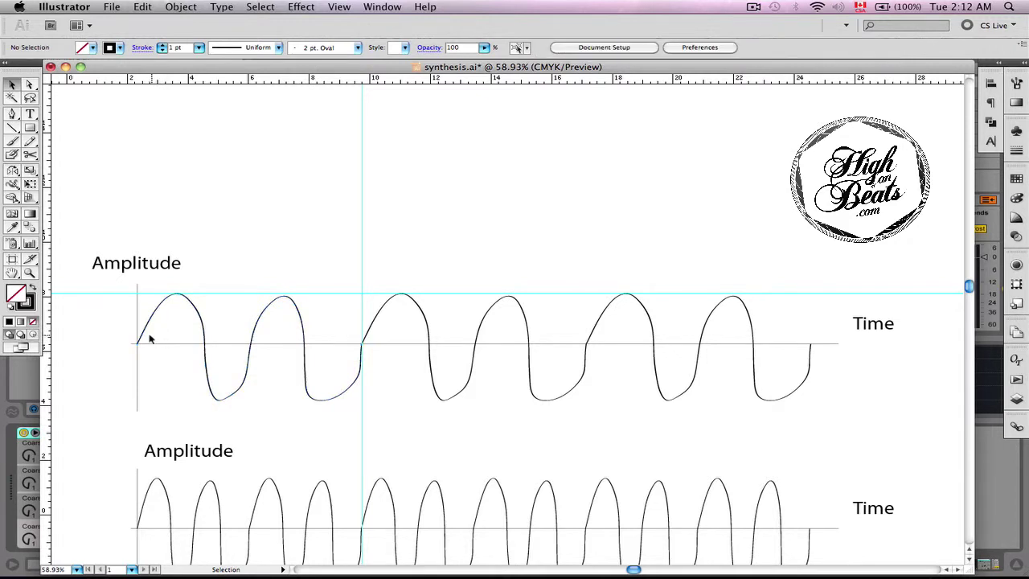
pyautogui.click(146, 339)
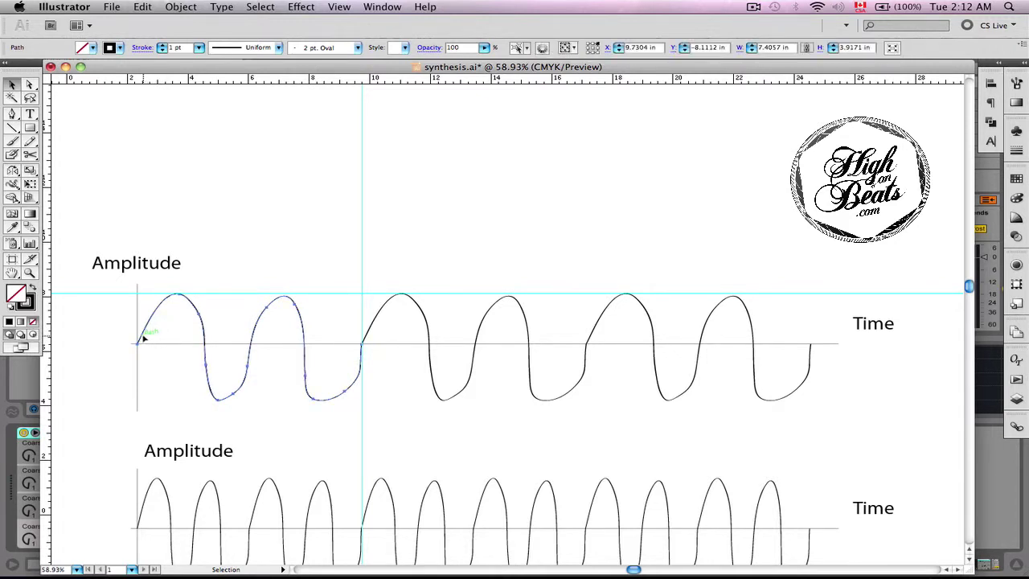
pyautogui.click(175, 345)
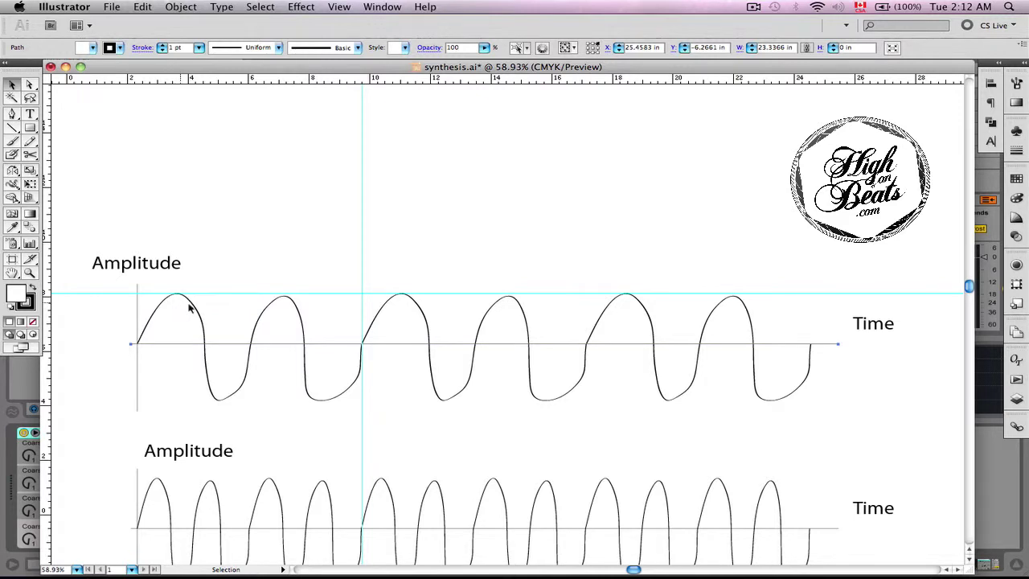
pyautogui.click(220, 361)
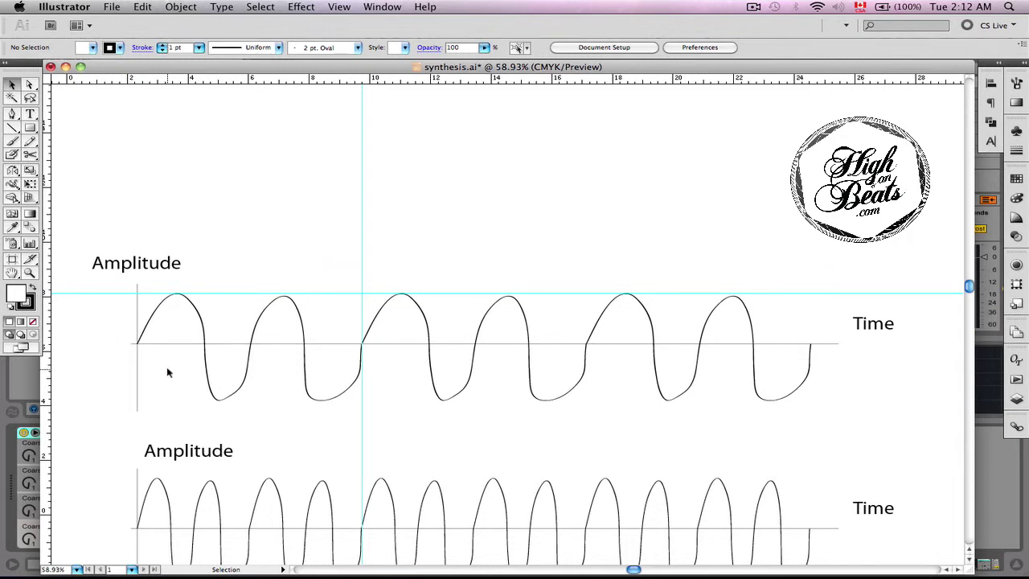
pyautogui.click(144, 334)
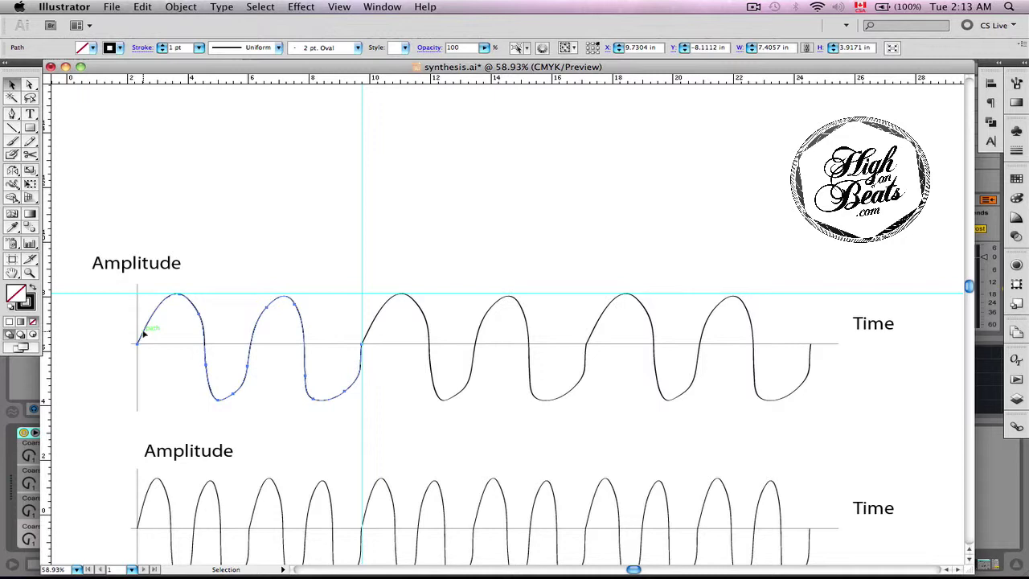
pyautogui.click(225, 295)
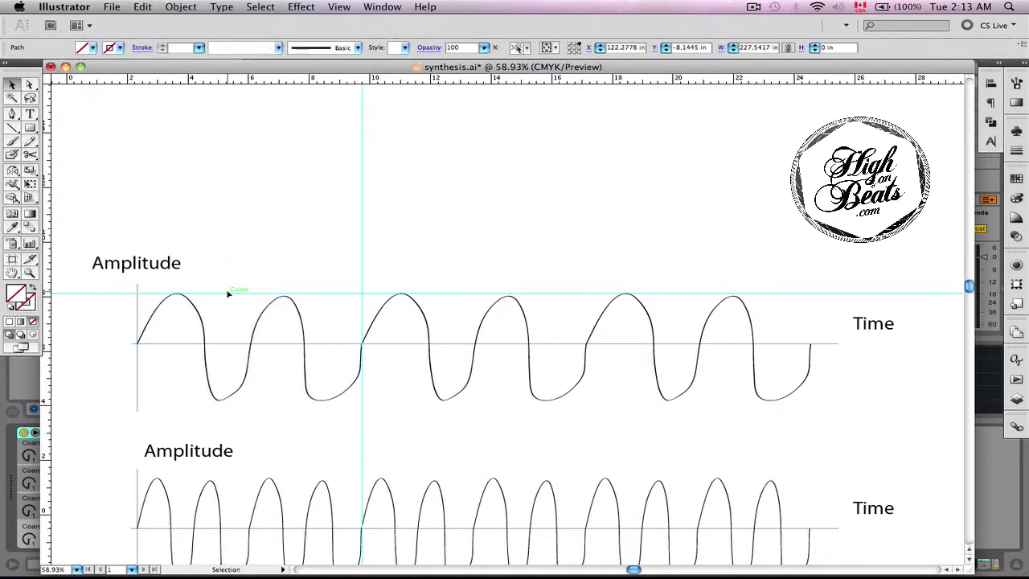
# Zoom out, select the first two-cycle waveform, pan to the right-hand diagrams, then deselect.
pyautogui.press('super+minus')
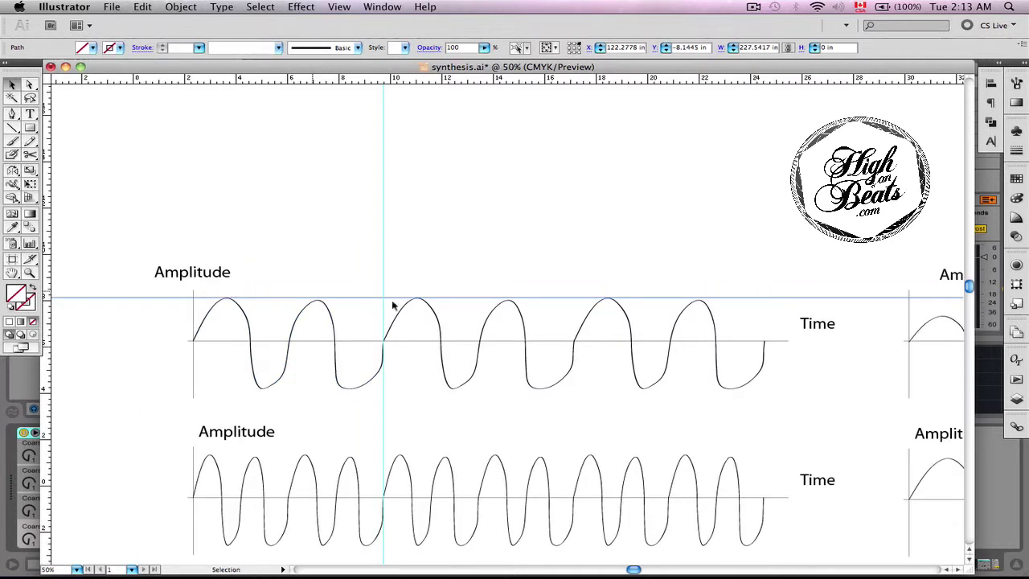
pyautogui.click(244, 312)
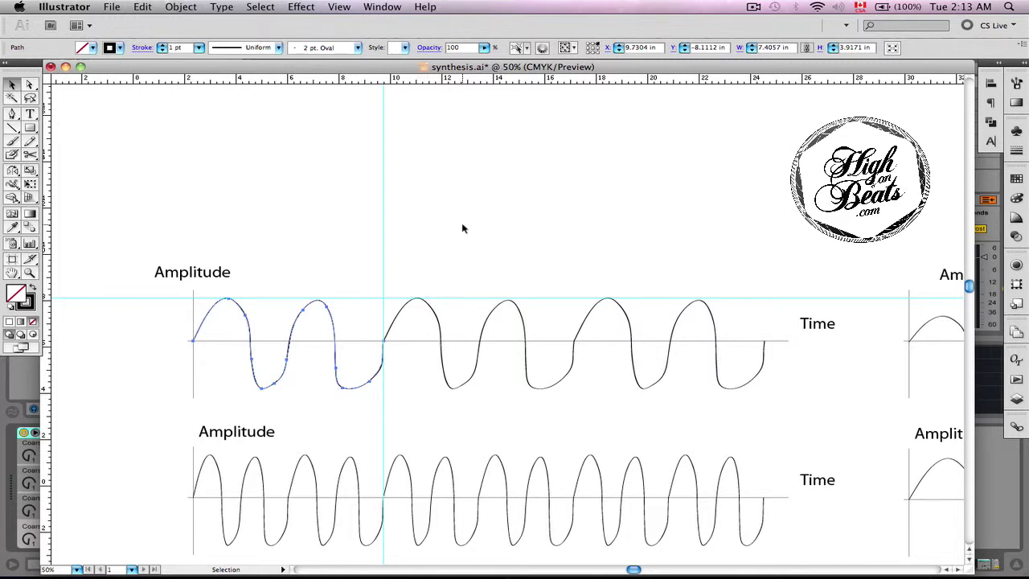
pyautogui.moveTo(616, 257); pyautogui.dragTo(522, 253)
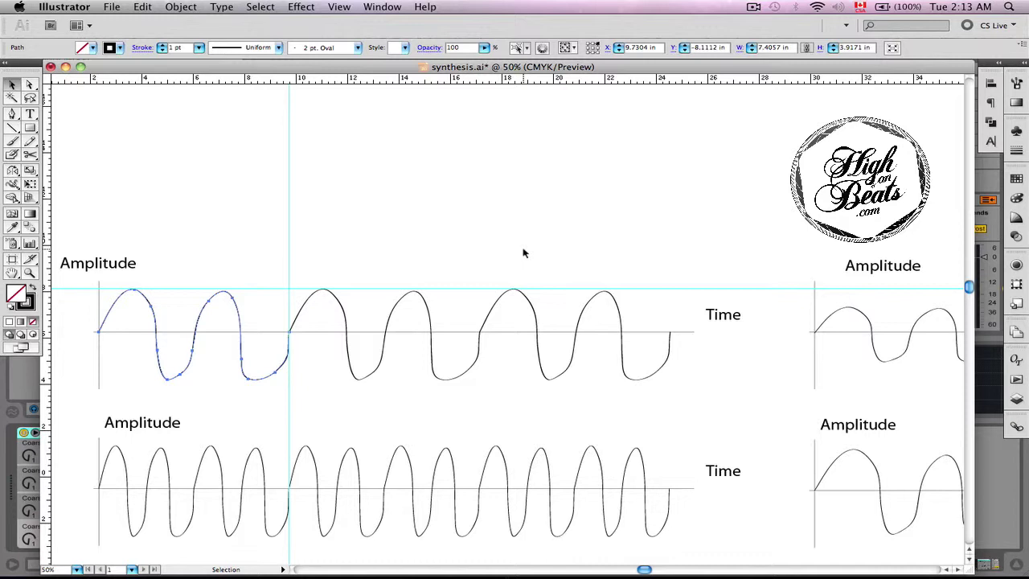
pyautogui.click(524, 252)
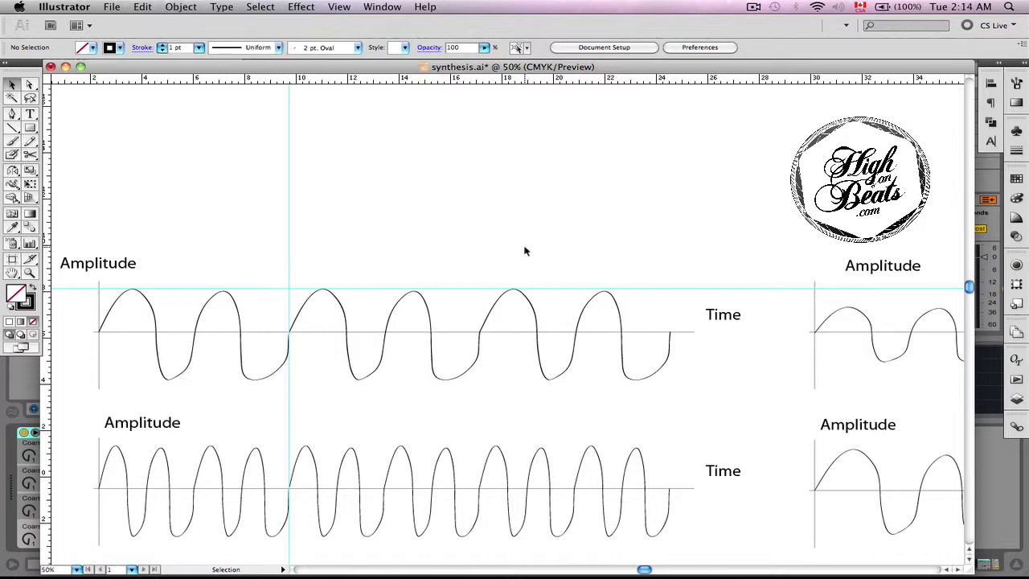
pyautogui.press('super+minus')
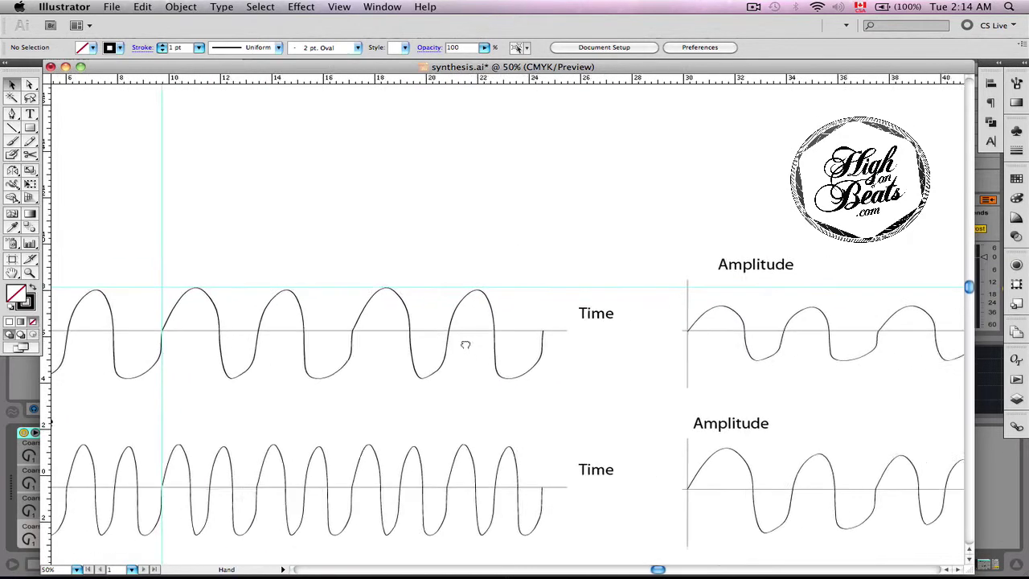
pyautogui.hscroll(3, 435, 346)
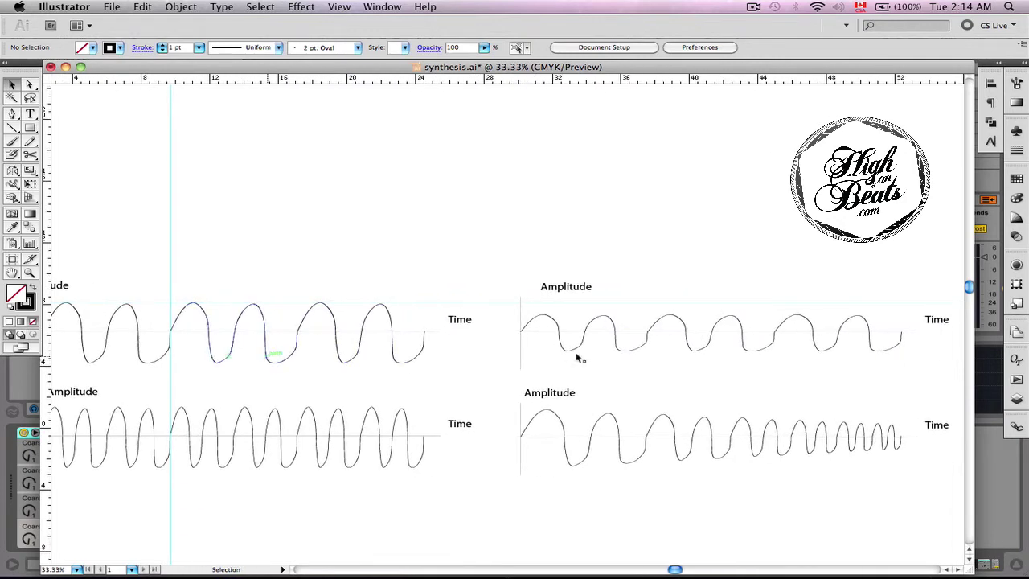
pyautogui.press('super+minus')
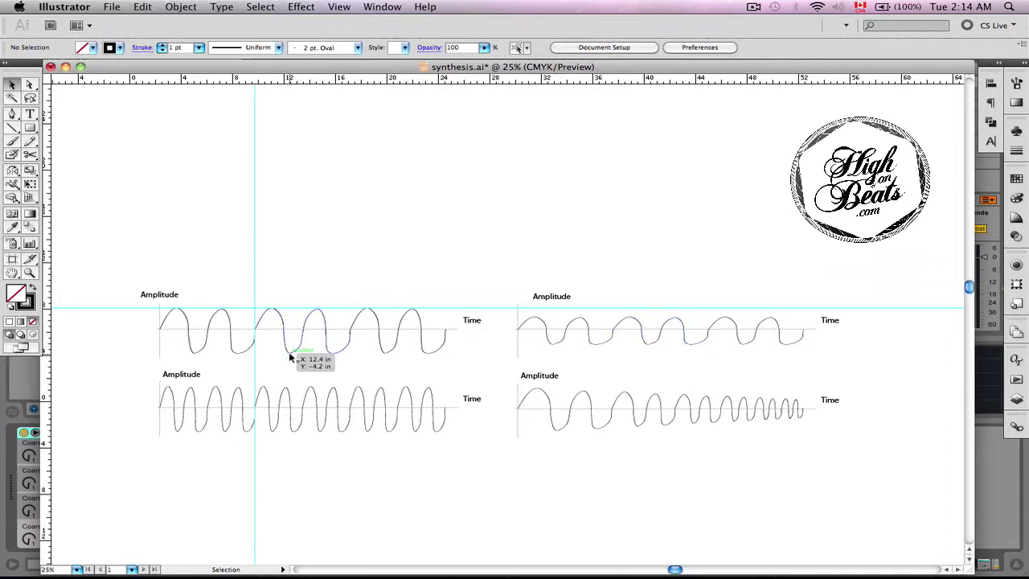
pyautogui.hscroll(5, 731, 472)
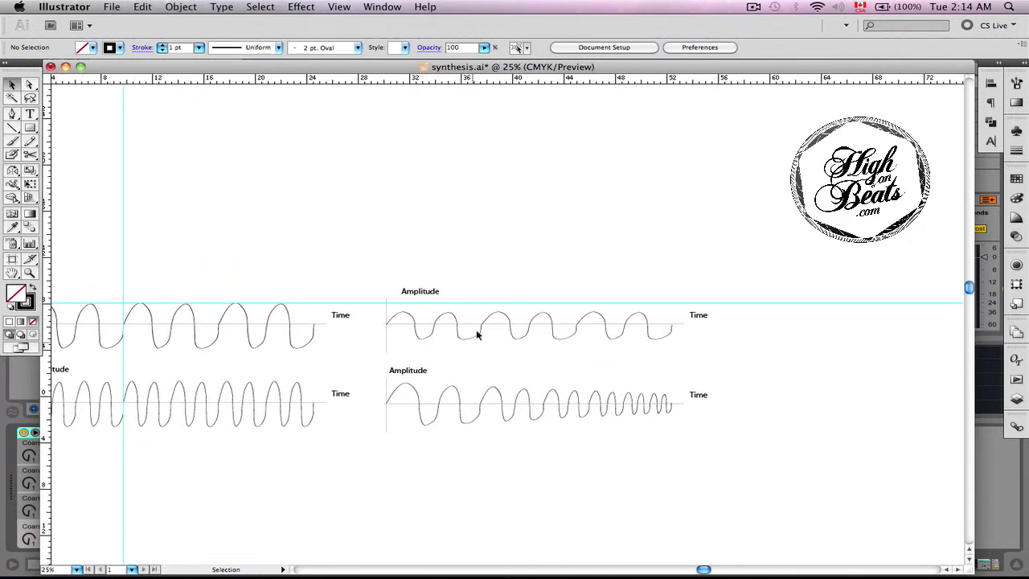
pyautogui.click(503, 395)
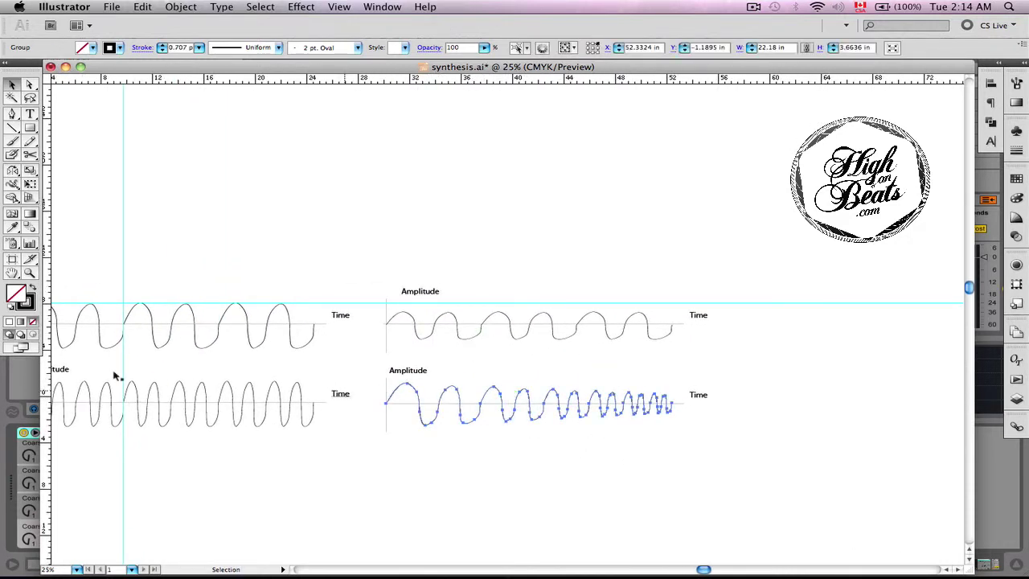
pyautogui.hscroll(-3, 111, 369)
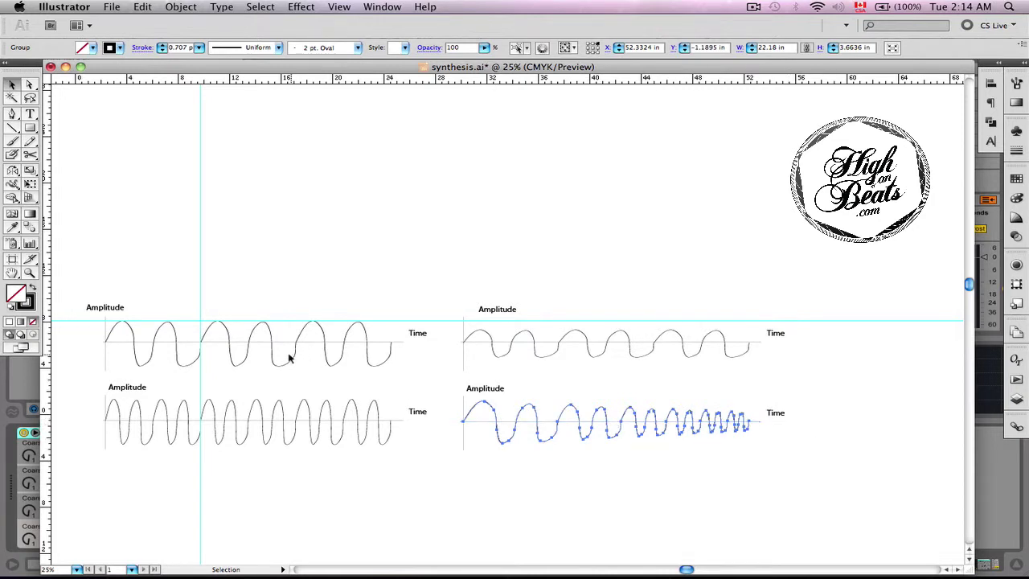
pyautogui.click(547, 354)
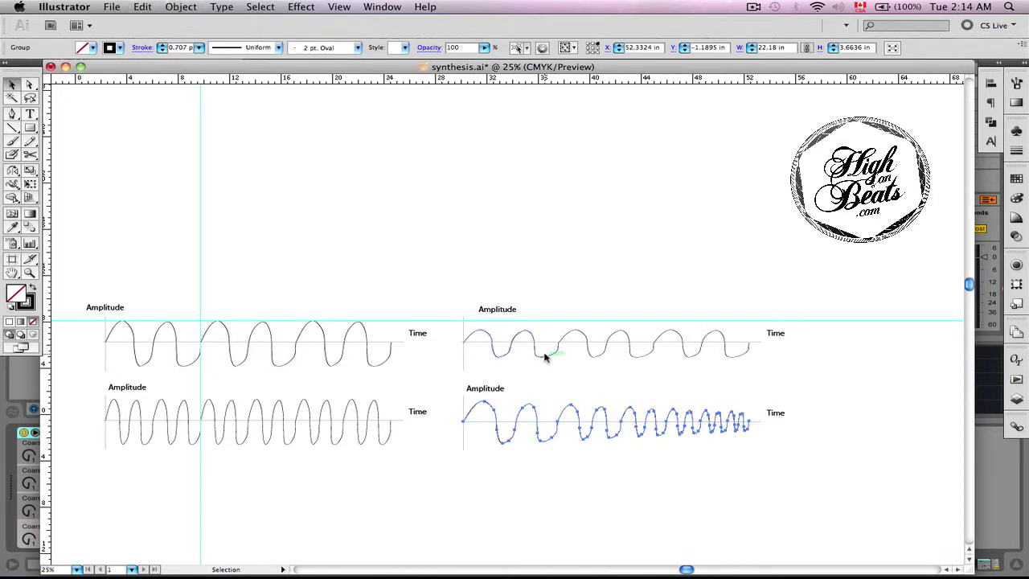
pyautogui.click(392, 354)
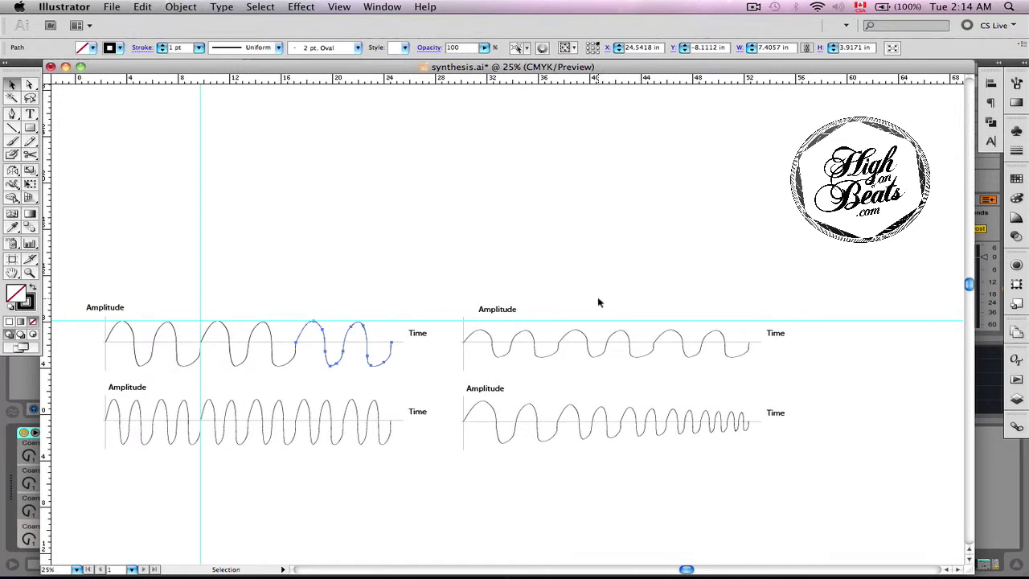
pyautogui.hscroll(3, 668, 476)
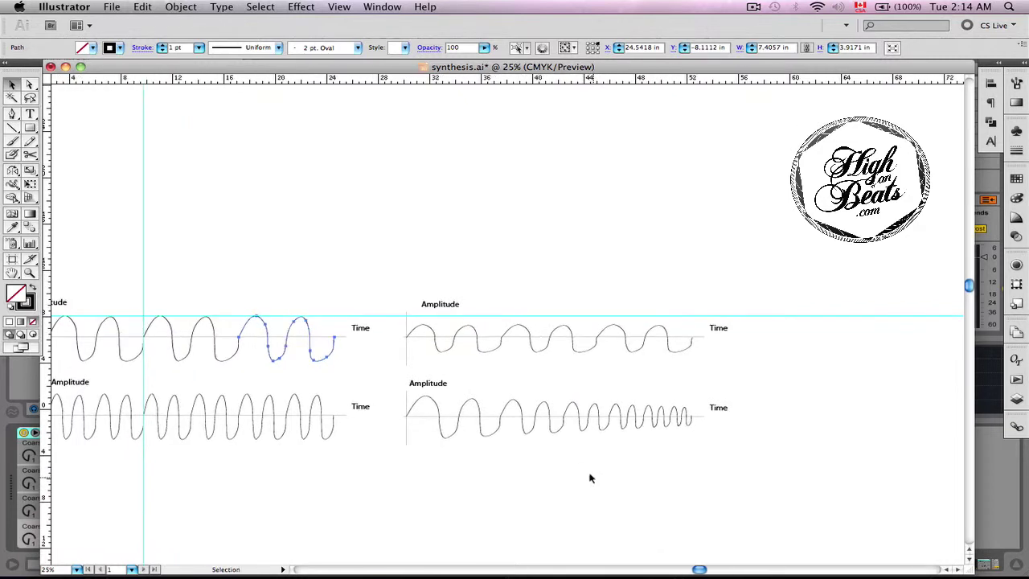
pyautogui.click(490, 435)
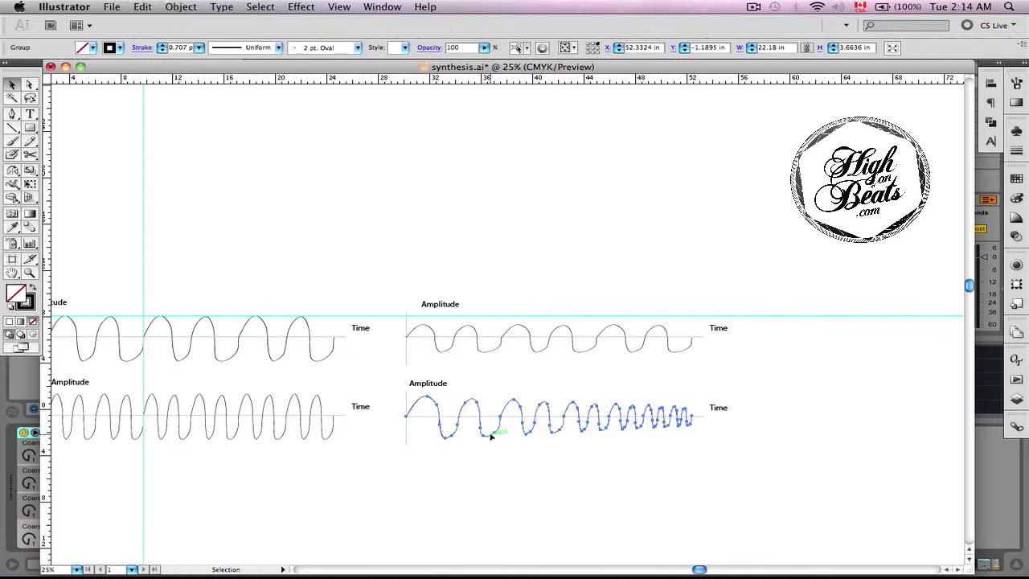
pyautogui.hscroll(-3, 483, 458)
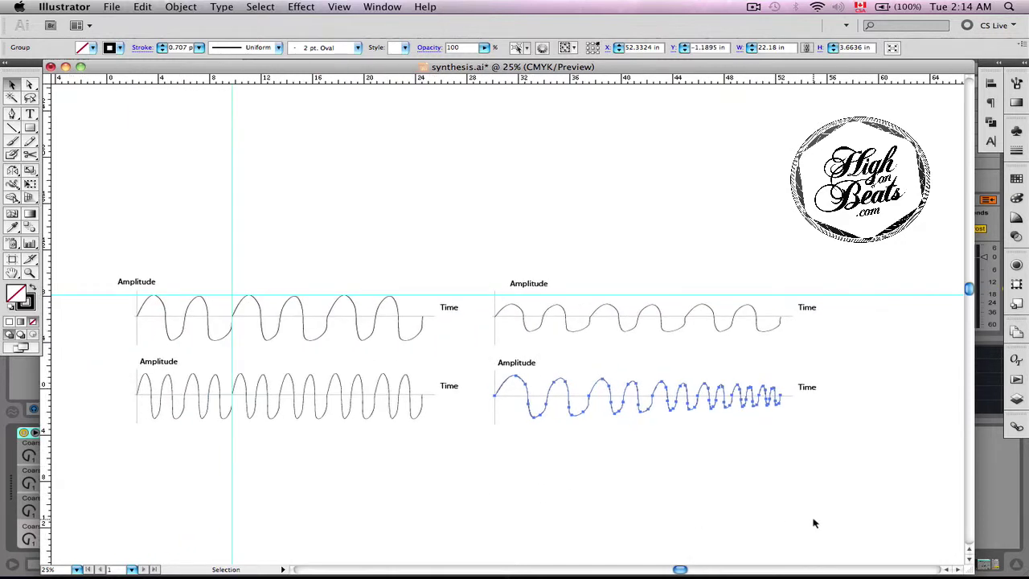
pyautogui.click(410, 486)
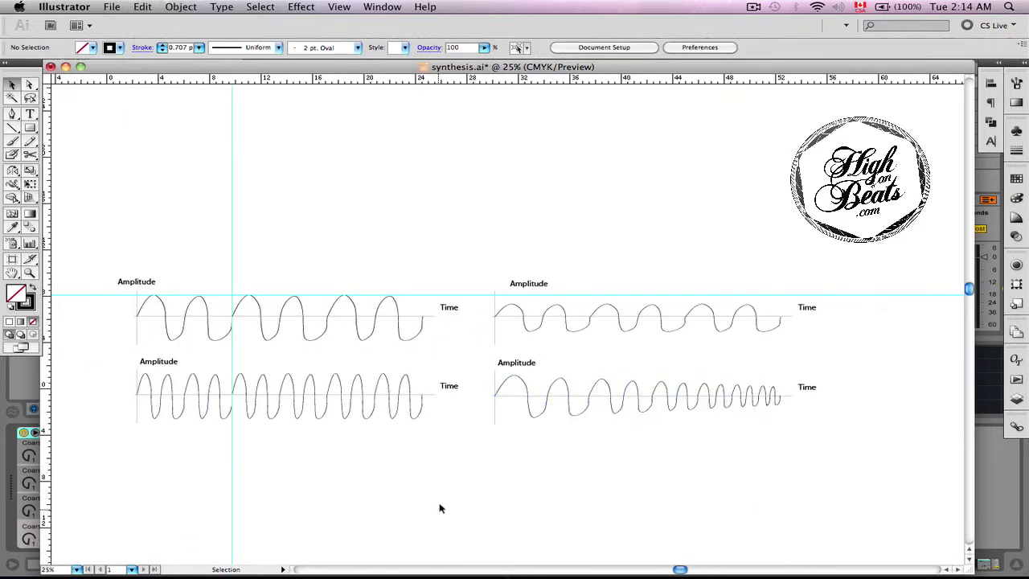
pyautogui.hscroll(-5, 402, 474)
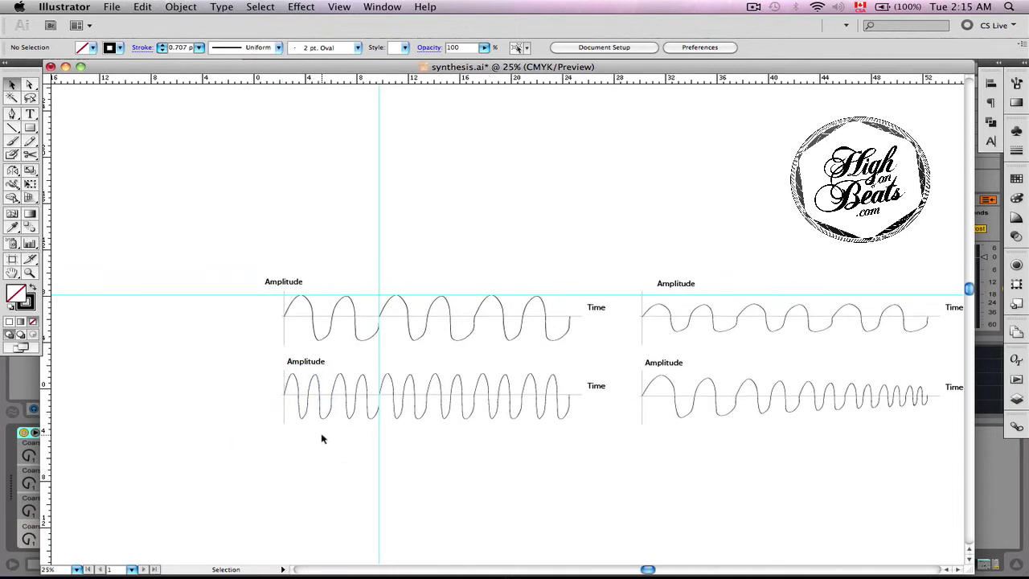
# Zoom into the left pair of waveforms and select the upper wave's opening cycles.
pyautogui.press('super+space')
pyautogui.moveTo(220, 241); pyautogui.dragTo(631, 469)
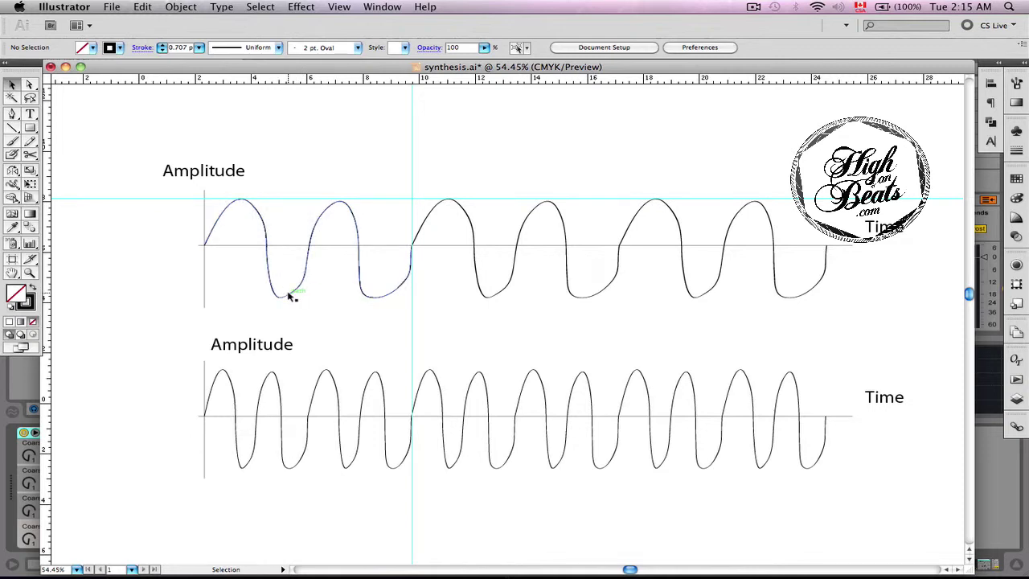
pyautogui.click(205, 246)
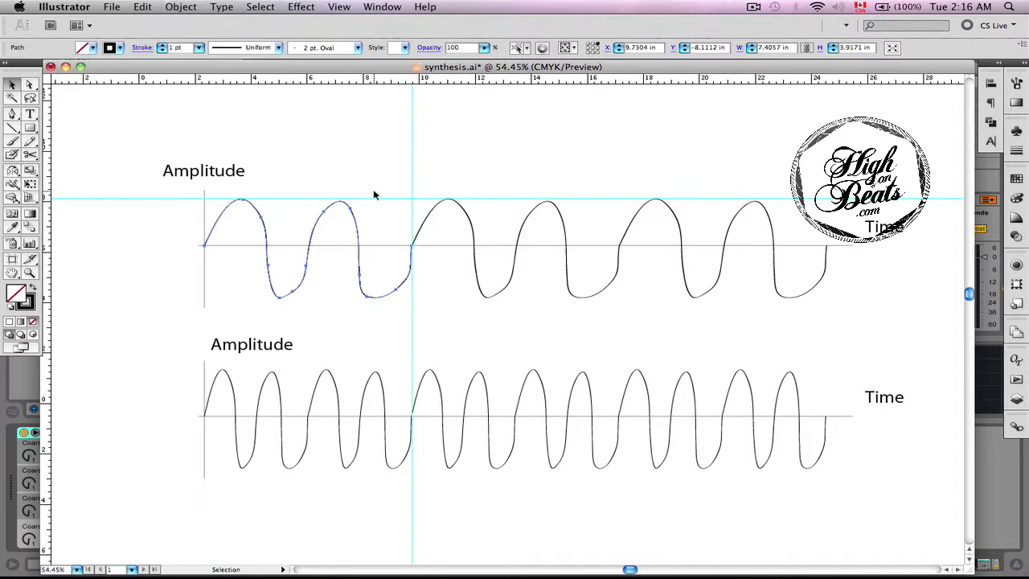
pyautogui.click(326, 304)
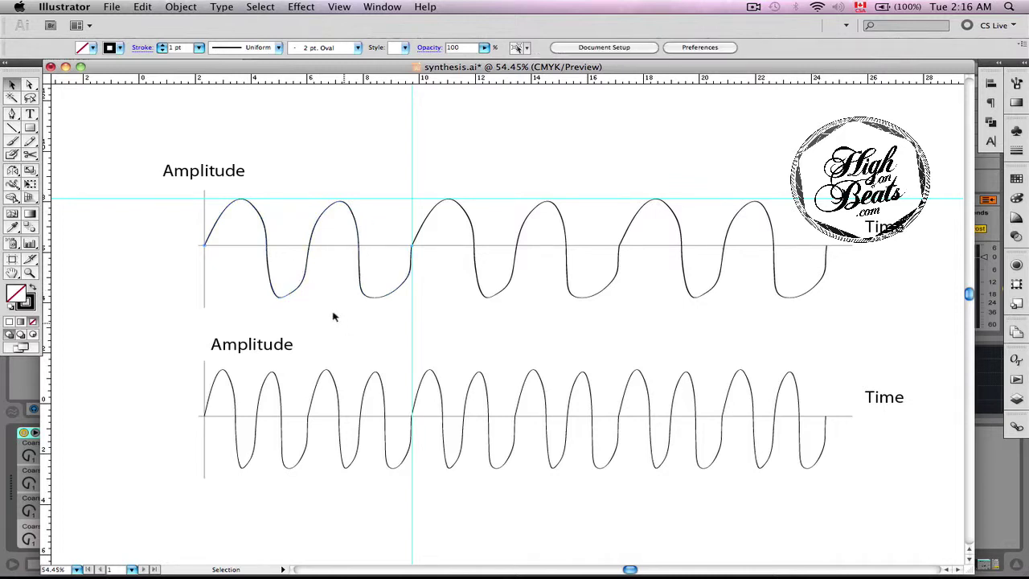
pyautogui.click(258, 230)
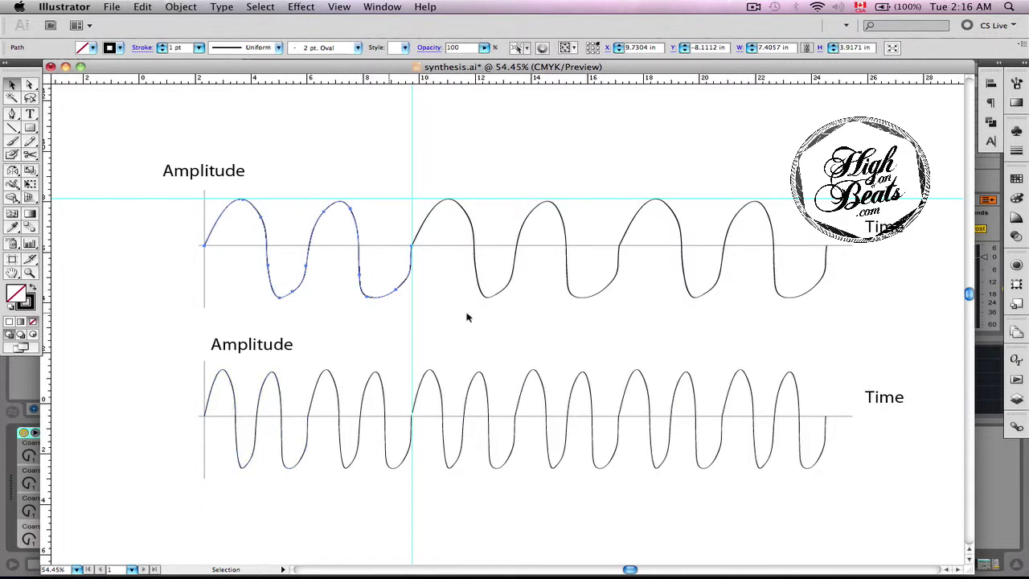
pyautogui.click(265, 397)
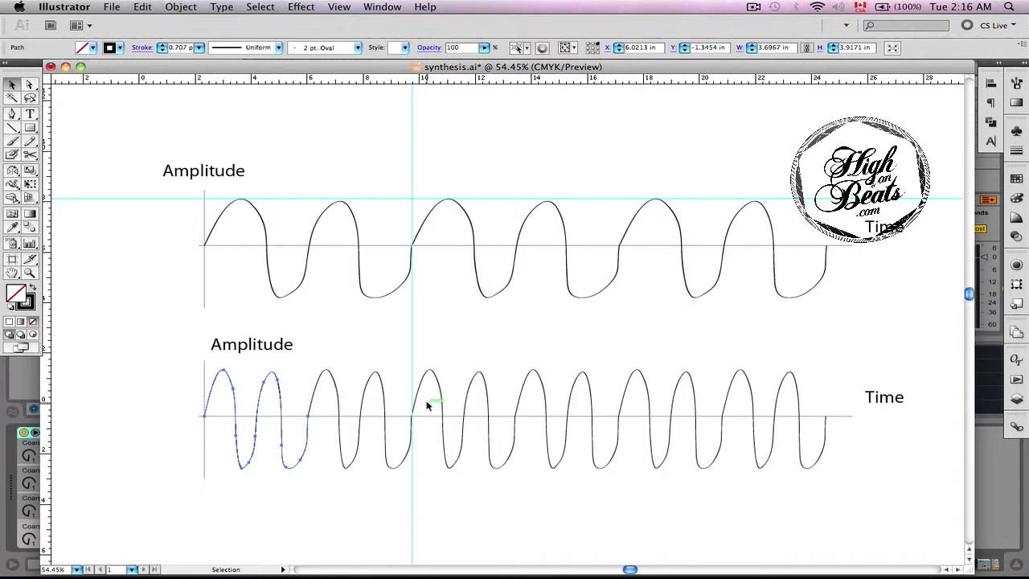
pyautogui.click(451, 295)
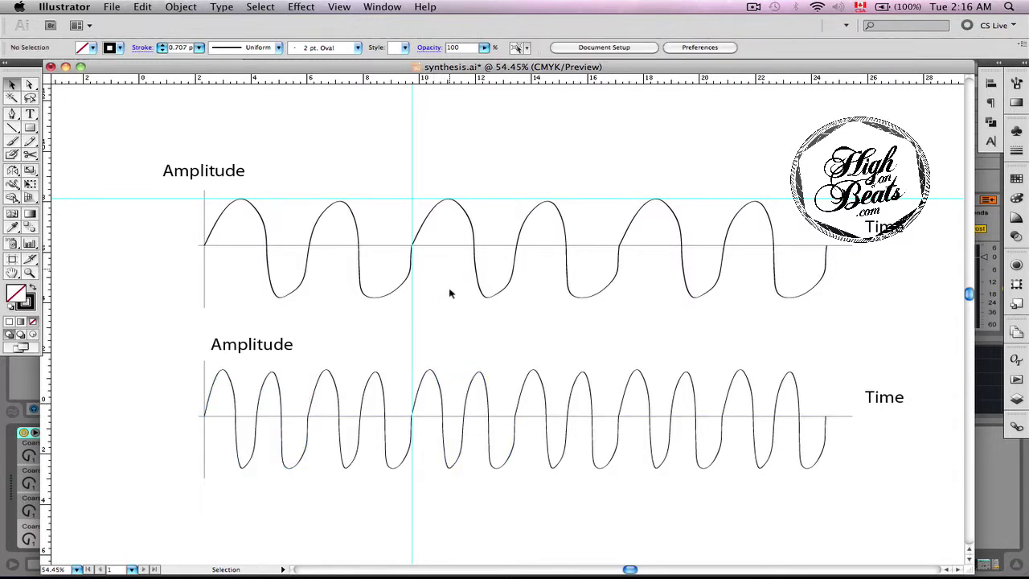
pyautogui.click(444, 409)
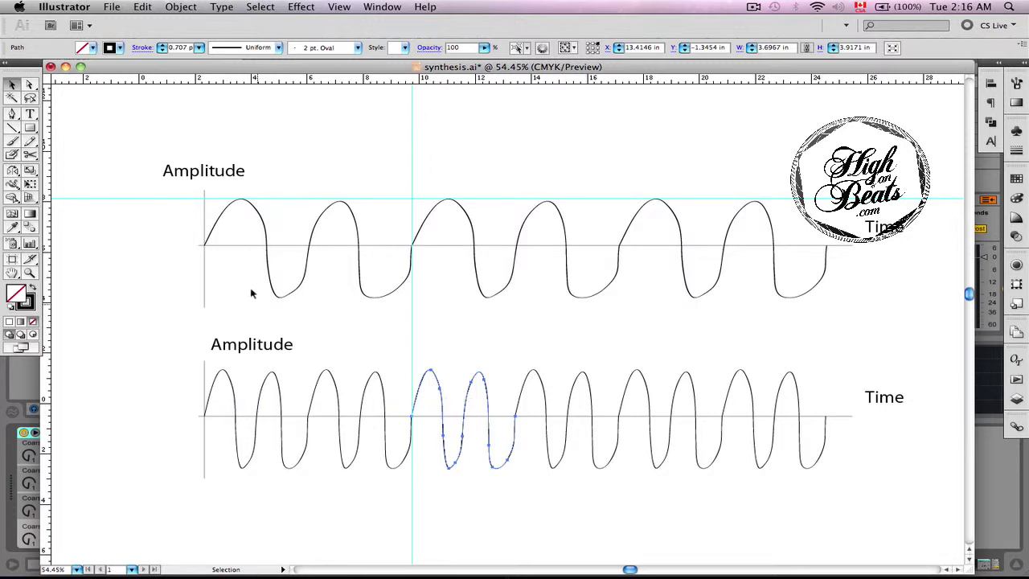
pyautogui.click(253, 394)
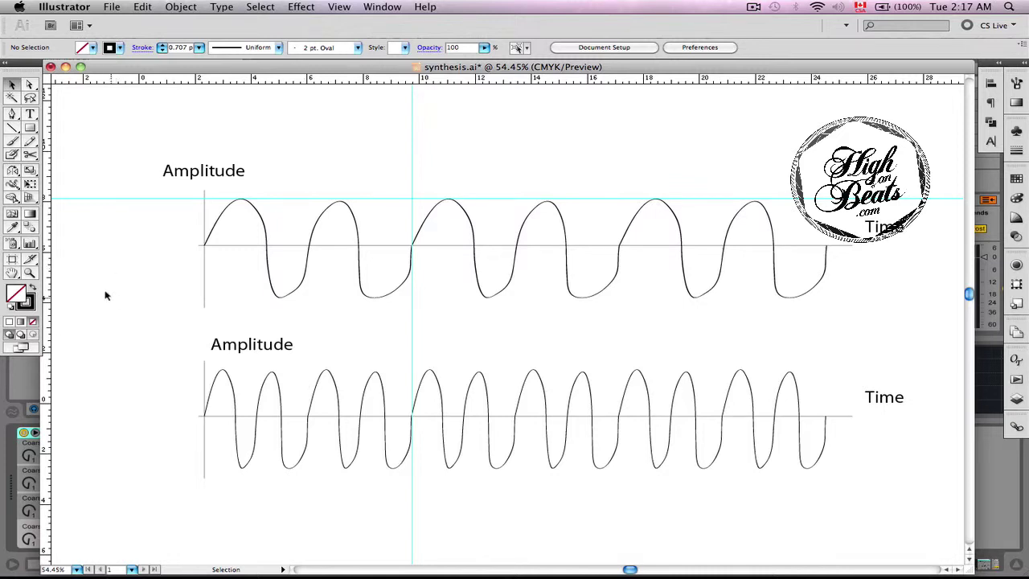
# Switch to the Paintbrush tool for freehand drawing.
pyautogui.click(14, 142)
# Paint a two-cycle sawtooth above the top waveform, with horizontal time and vertical amplitude axes.
pyautogui.scroll(4, 314, 230)
pyautogui.hscroll(-1, 315, 230)
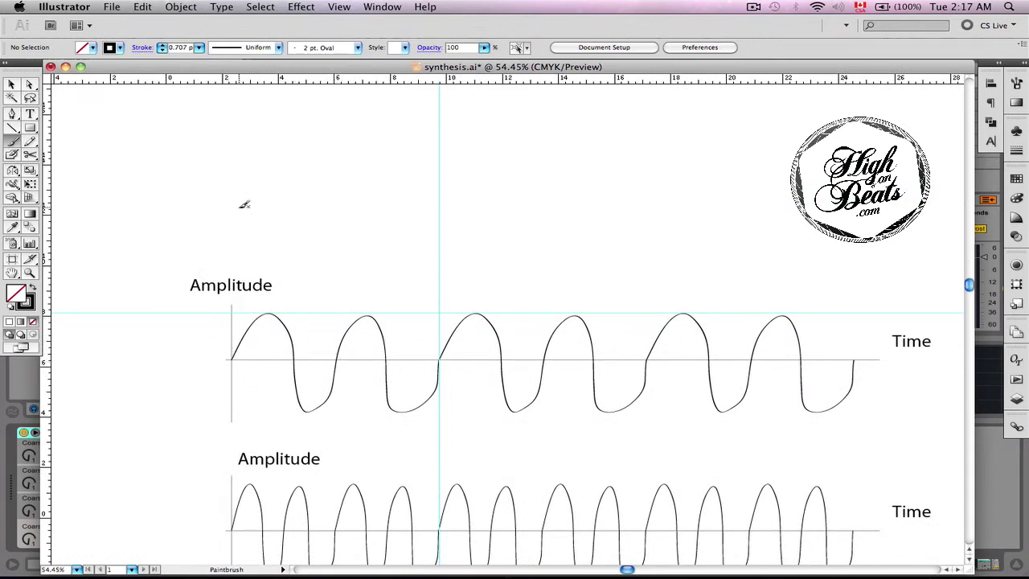
pyautogui.moveTo(239, 215)
pyautogui.mouseDown()
pyautogui.moveTo(297, 123)
pyautogui.moveTo(321, 269)
pyautogui.moveTo(372, 197)
pyautogui.moveTo(395, 129)
pyautogui.moveTo(425, 264)
pyautogui.moveTo(498, 173)
pyautogui.mouseUp()
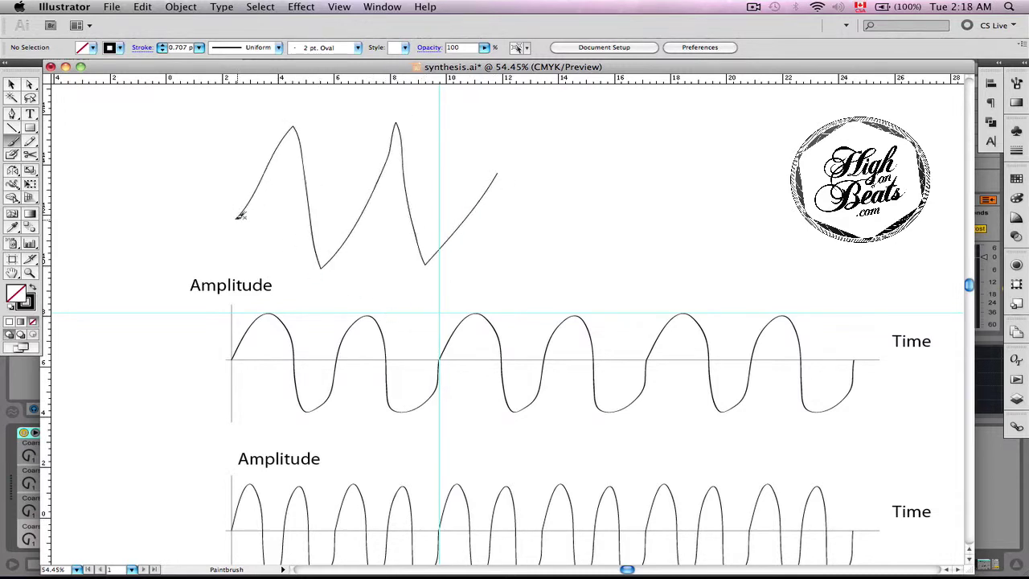
pyautogui.moveTo(233, 194); pyautogui.dragTo(545, 194)
pyautogui.moveTo(239, 143); pyautogui.dragTo(245, 275)
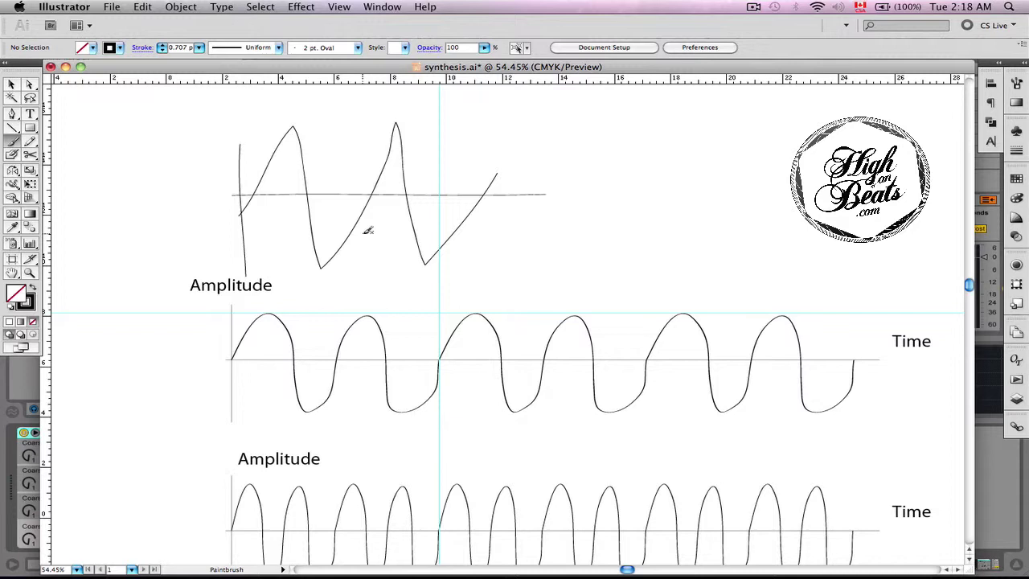
pyautogui.press('v')
# Zoom out twice, then zoom in on 'The path of synthesis:' flow chart slide.
pyautogui.press('super+minus')
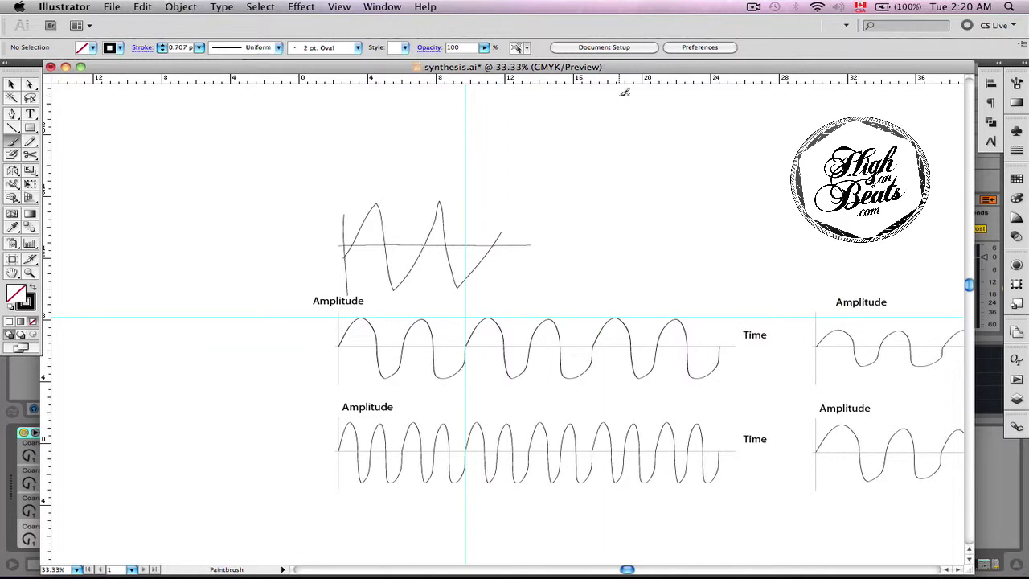
pyautogui.press('super+minus')
pyautogui.press('super+minus')
pyautogui.press('super+minus')
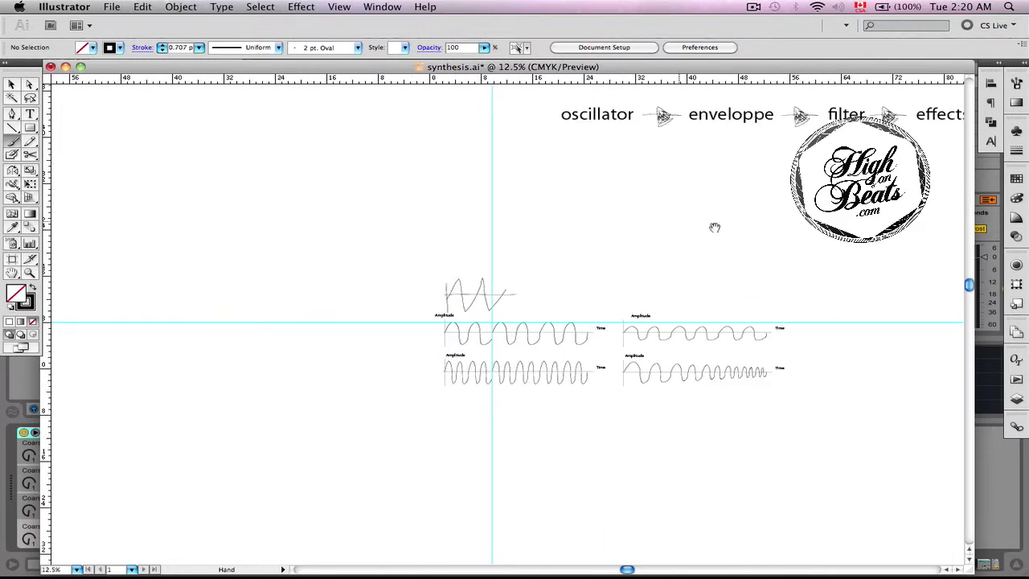
pyautogui.scroll(5, 563, 340)
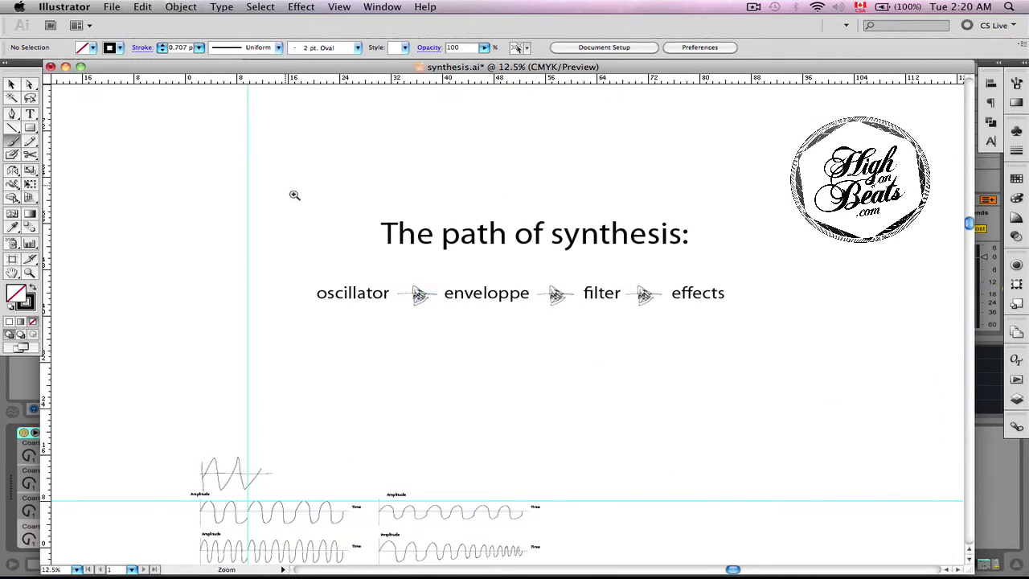
pyautogui.click(750, 315)
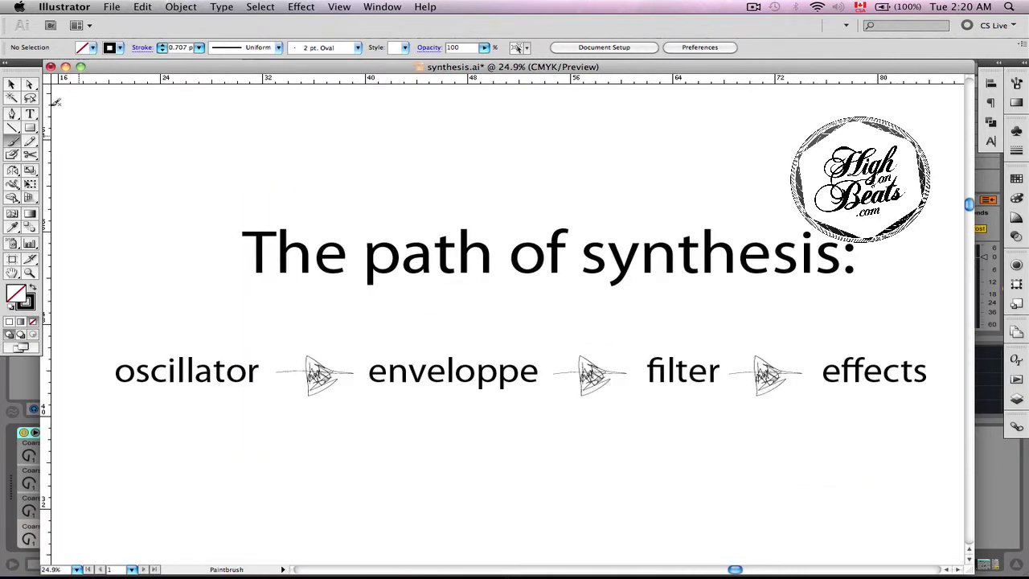
pyautogui.click(12, 85)
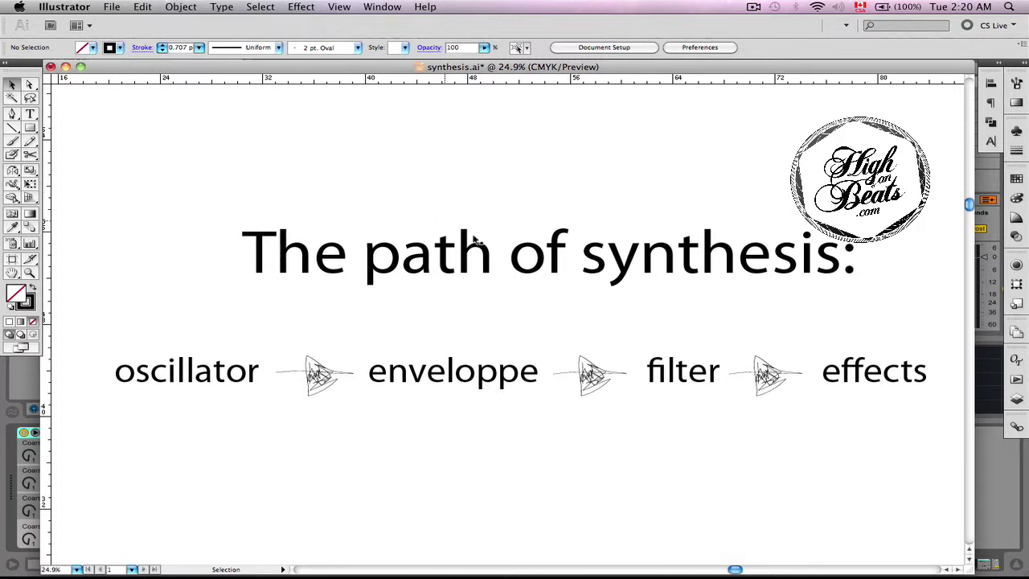
# Nudge 'The path of synthesis:' heading left, then select the first arrow and the oscillator label.
pyautogui.moveTo(494, 259); pyautogui.dragTo(455, 259)
pyautogui.click(523, 418)
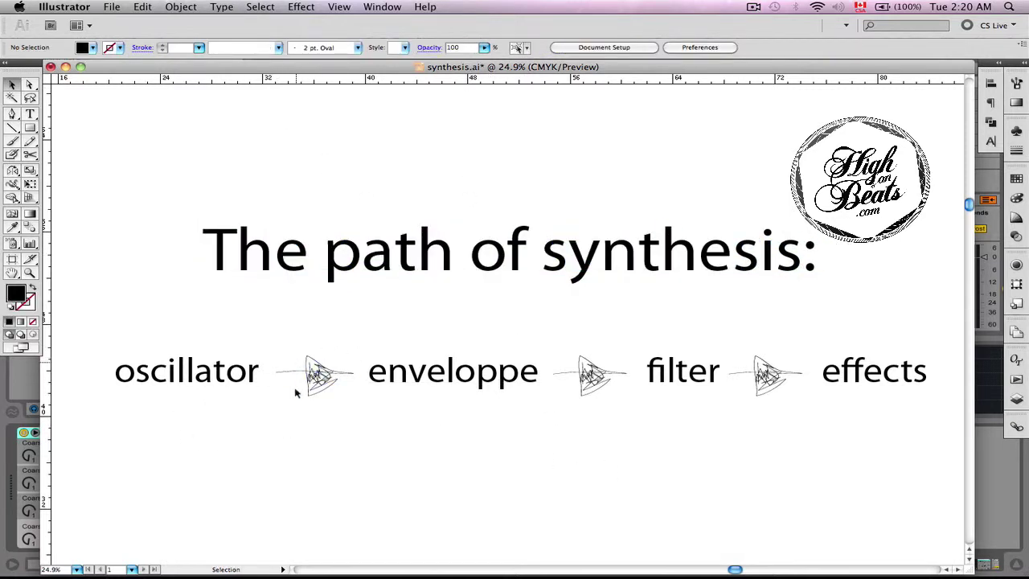
pyautogui.moveTo(290, 351); pyautogui.dragTo(342, 404)
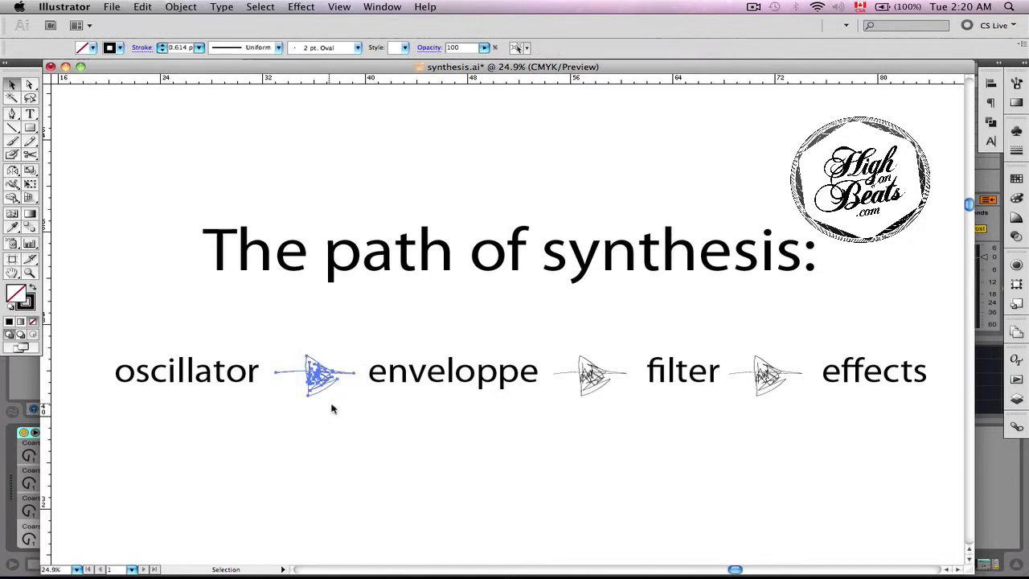
pyautogui.click(277, 384)
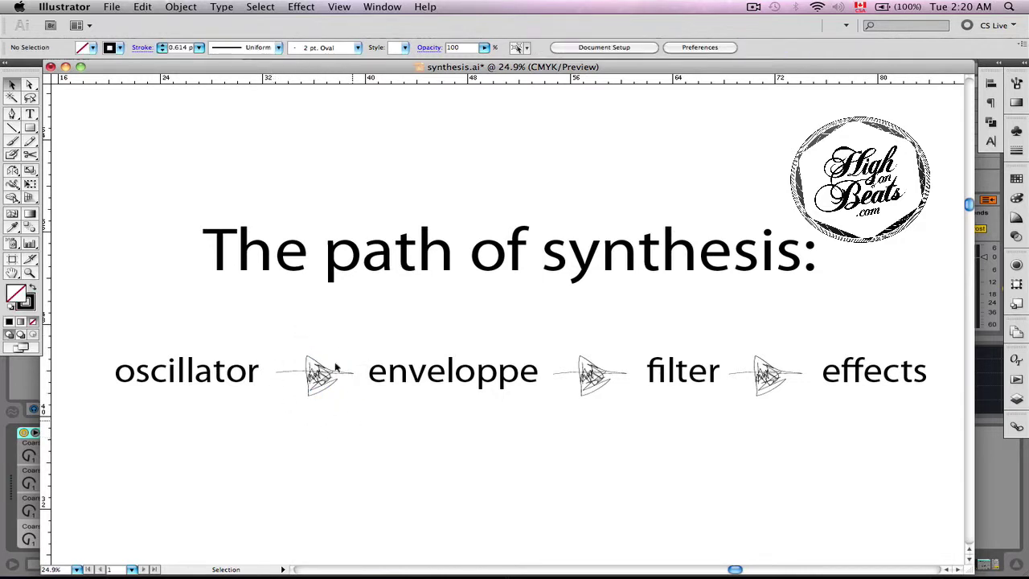
pyautogui.click(213, 378)
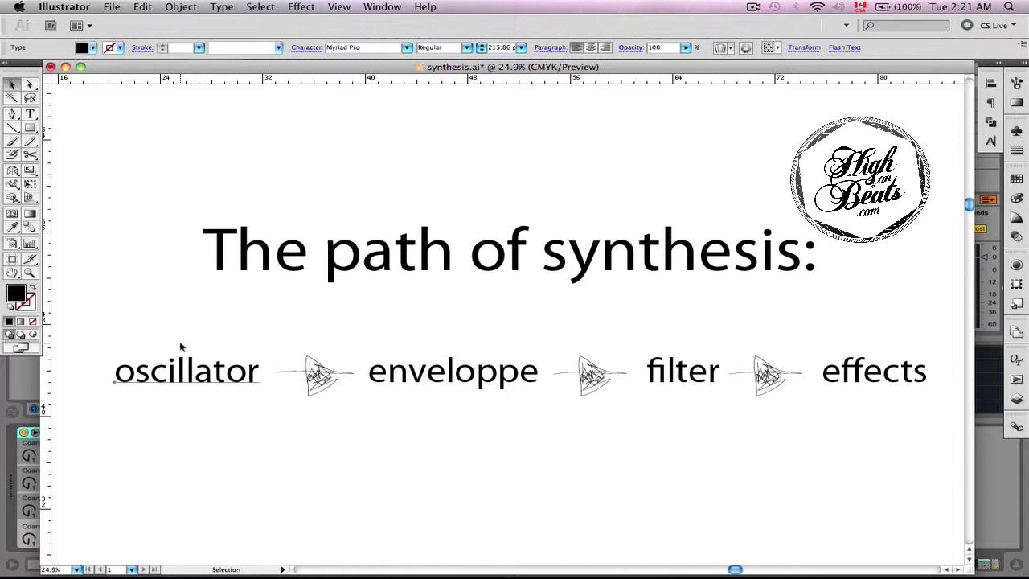
pyautogui.click(216, 421)
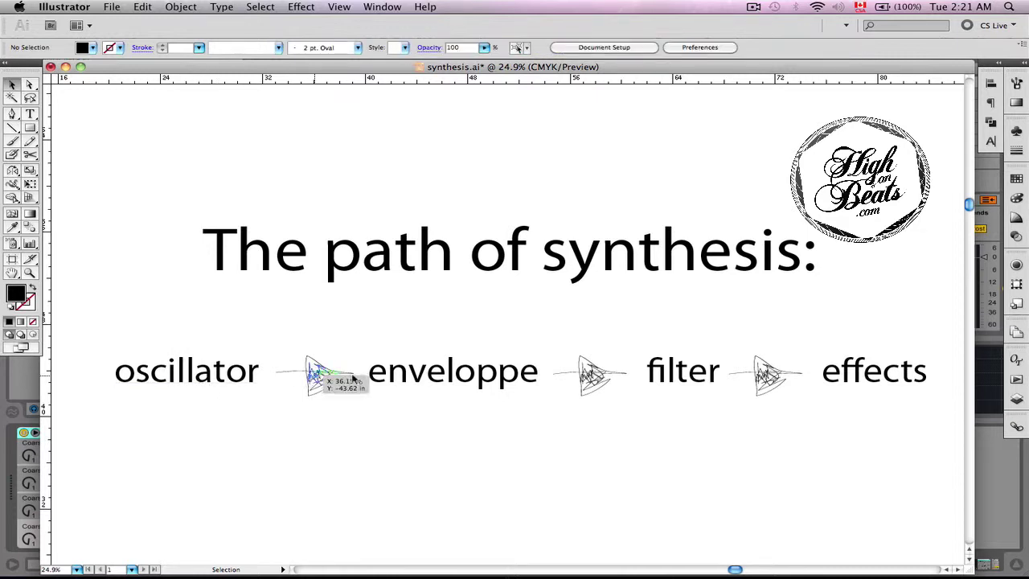
pyautogui.click(213, 378)
pyautogui.click(429, 380)
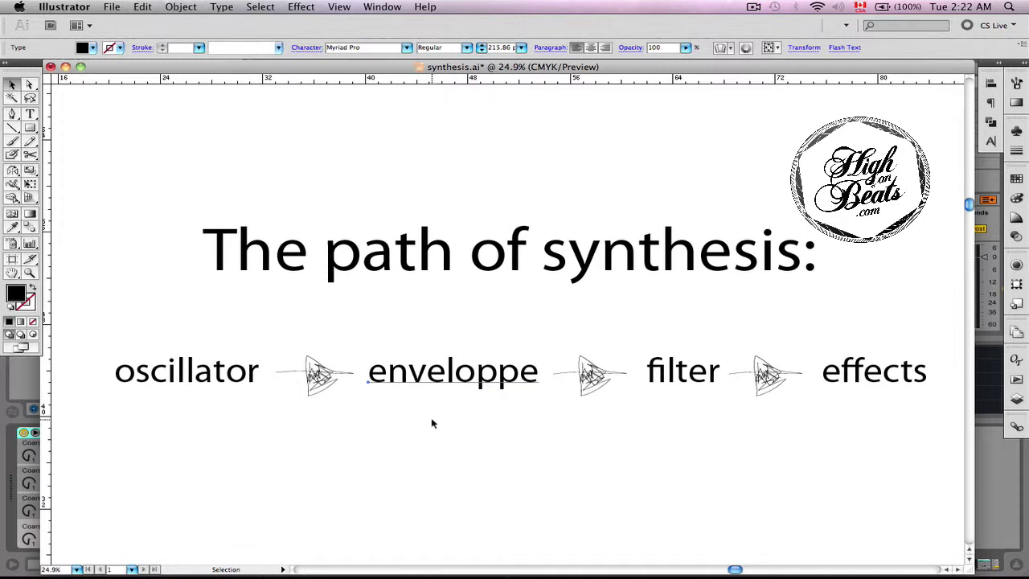
pyautogui.hscroll(3, 650, 423)
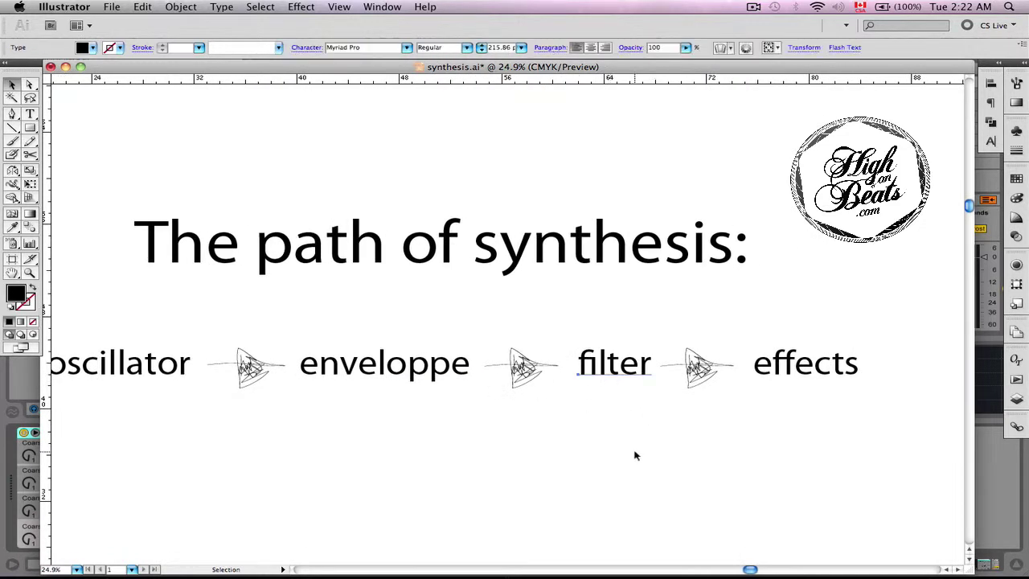